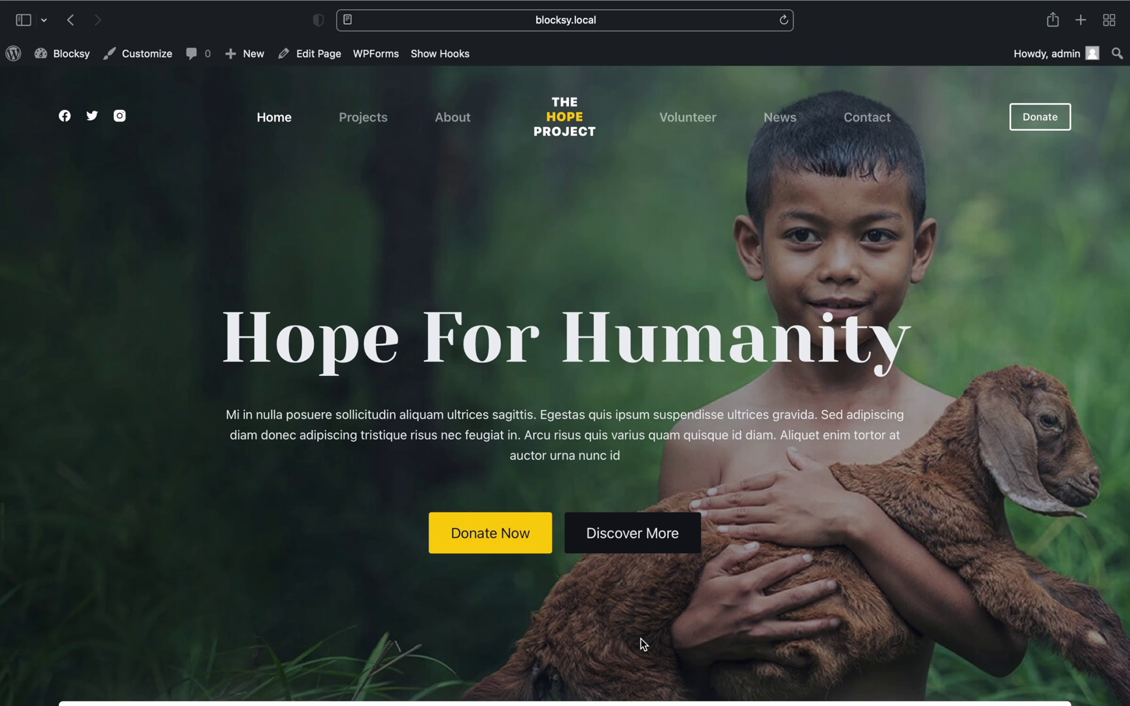
Search Plugins > Add New for 'polylang', then install and activate the Polylang plugin
click(77, 68)
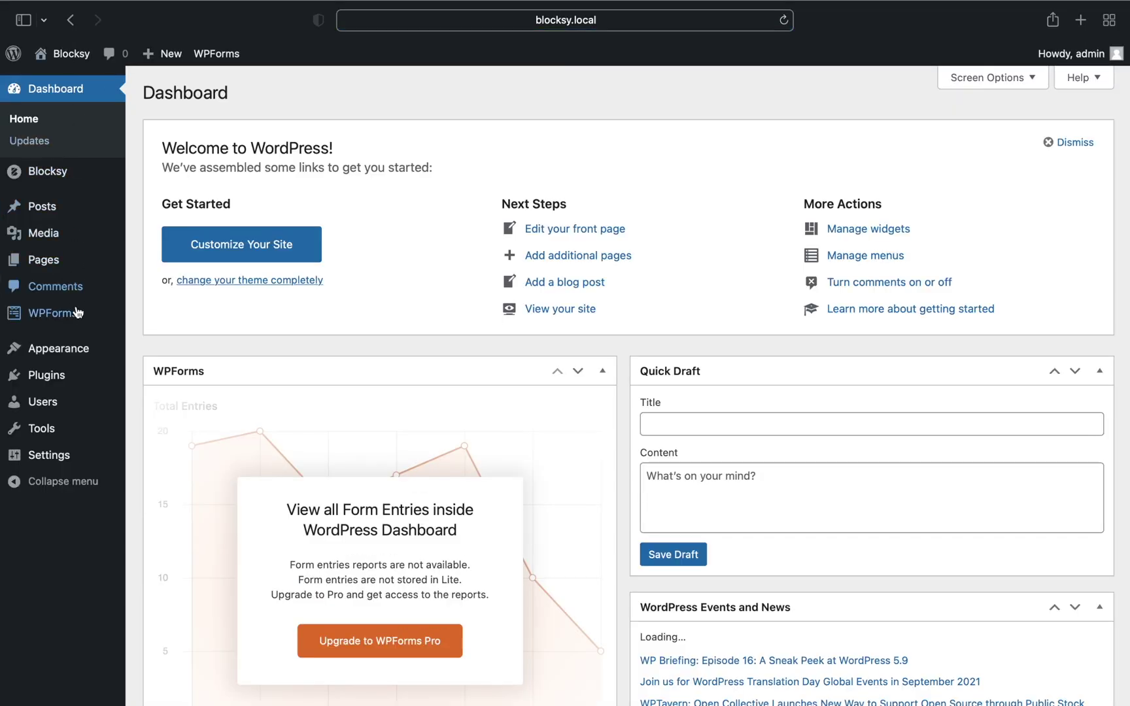
click(68, 374)
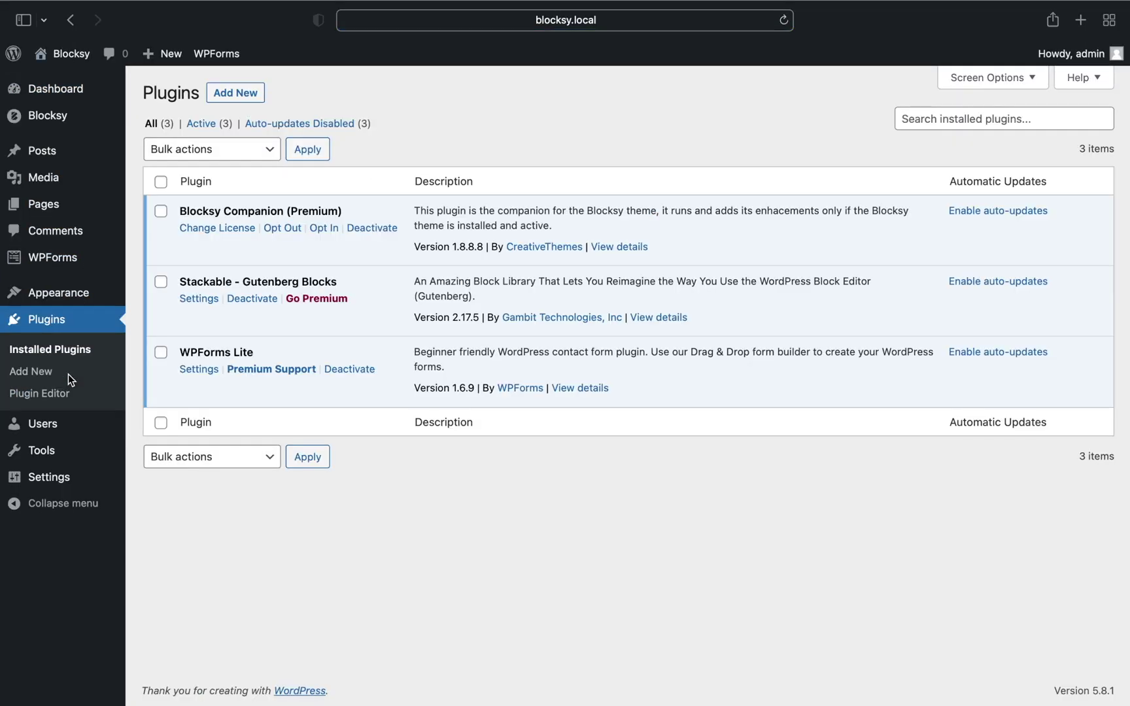
click(255, 101)
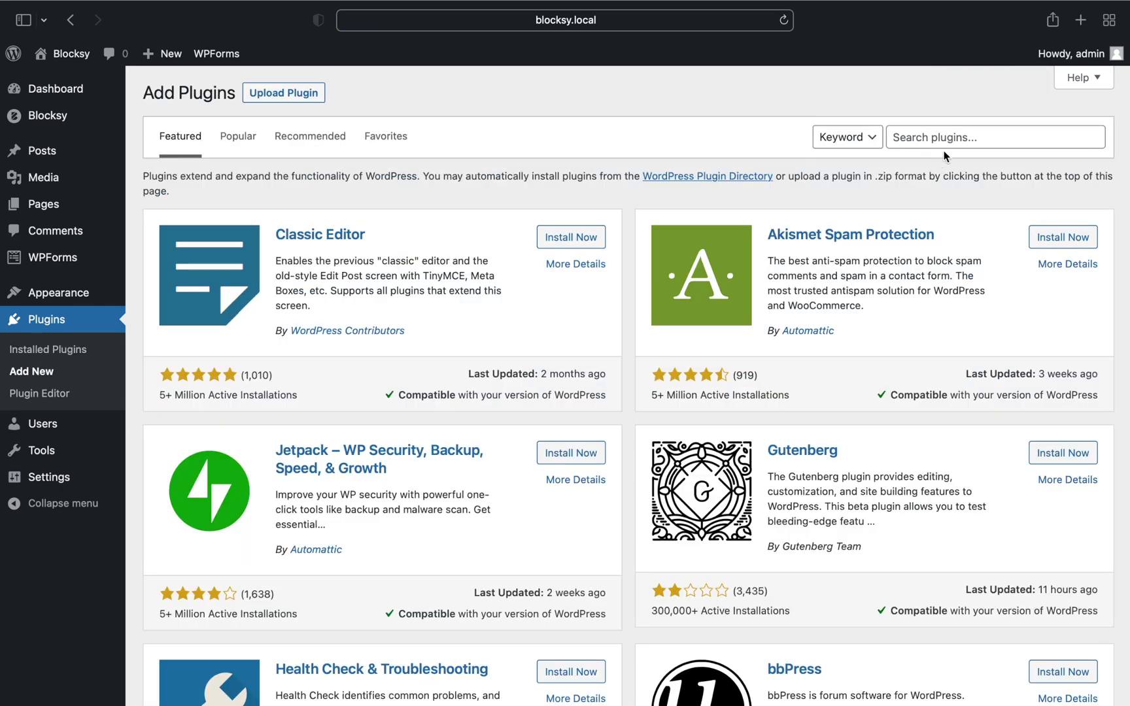
click(944, 145)
text(polylang)
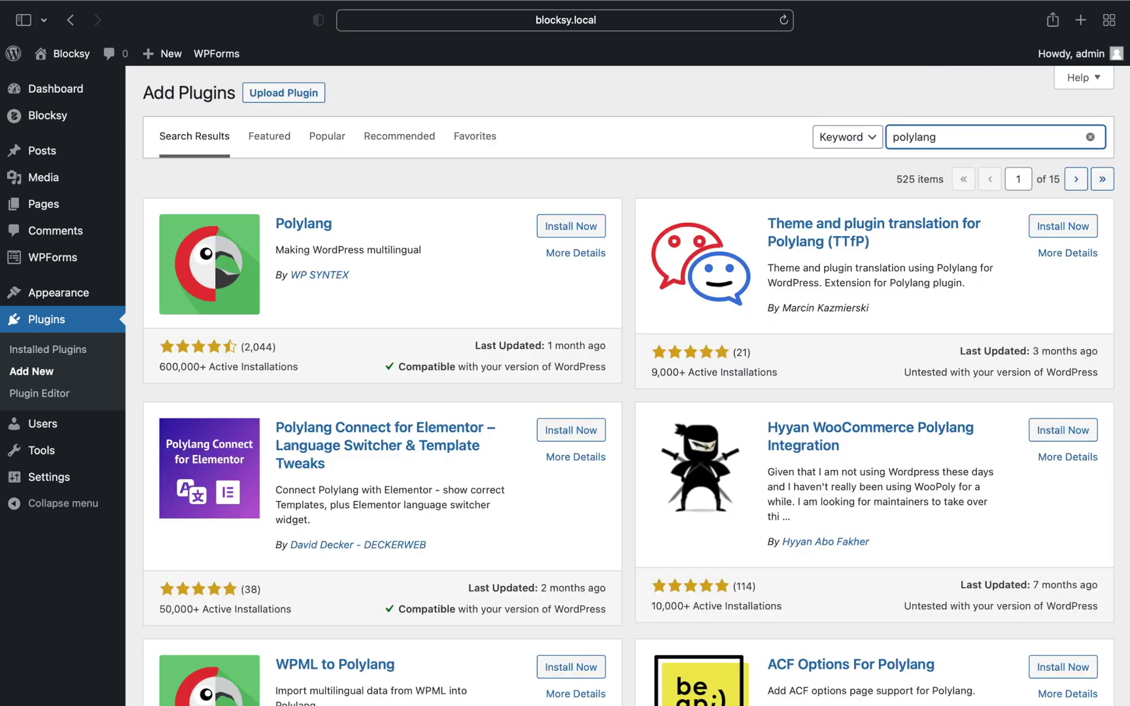
click(571, 226)
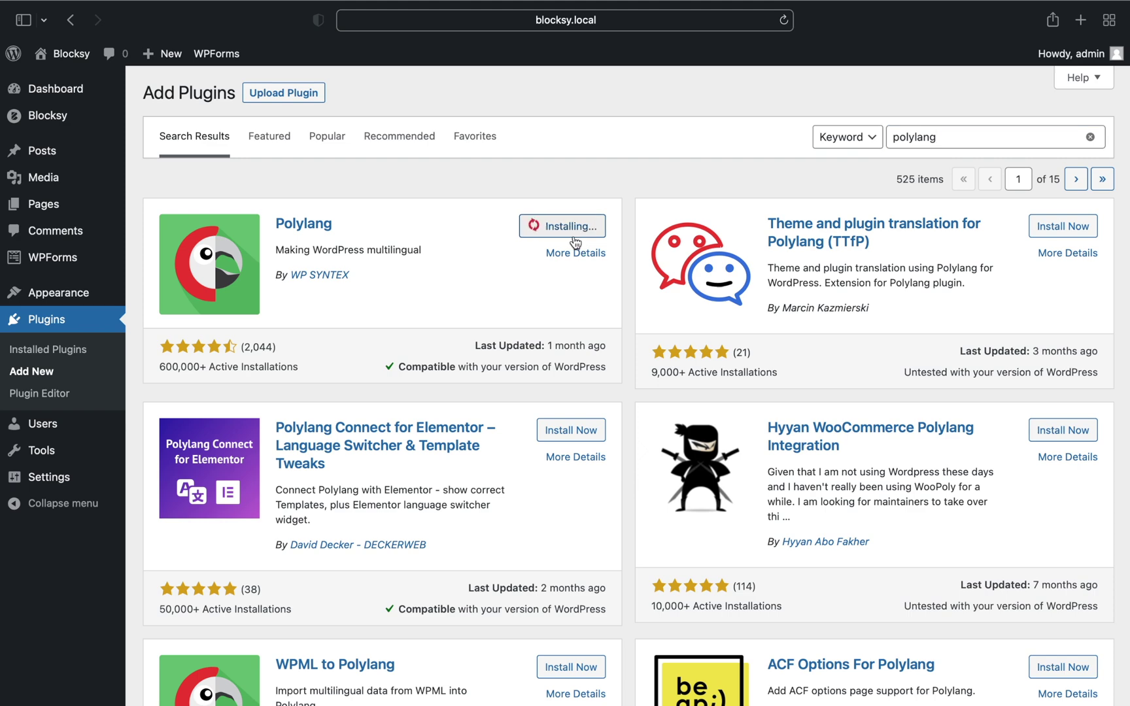
click(575, 230)
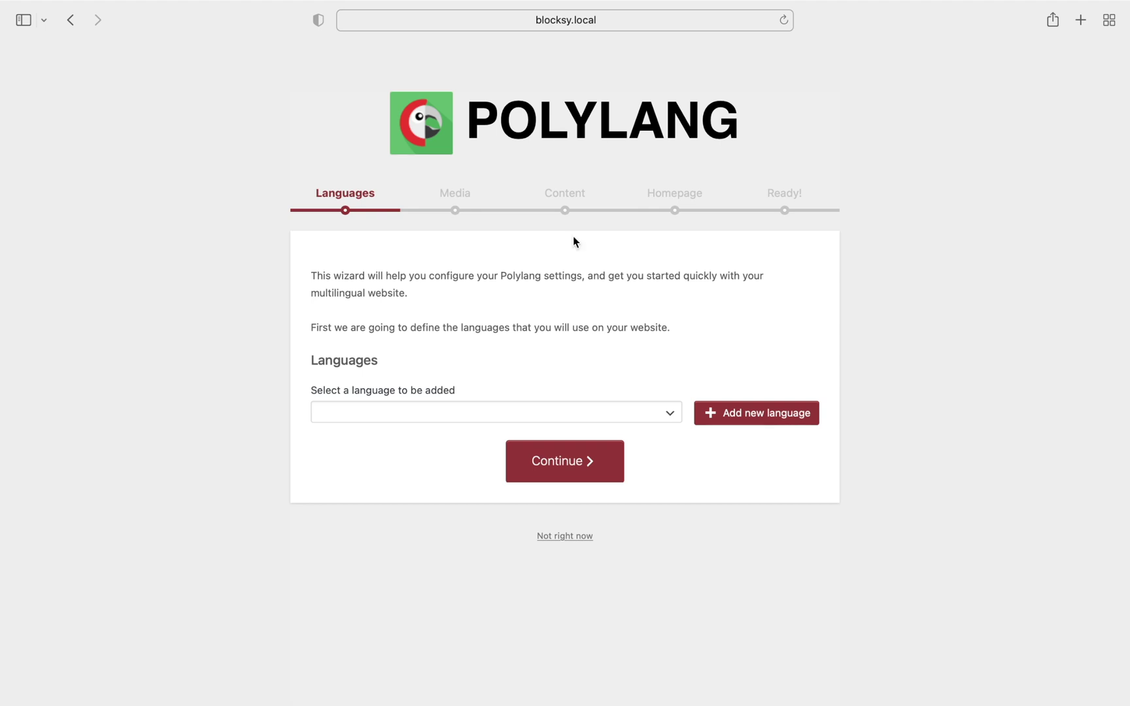
Add English (en_US) and Deutsch (de_DE) as site languages in the Polylang wizard
click(639, 411)
scroll(505, 515, down, 10)
click(450, 525)
click(708, 421)
click(626, 414)
scroll(500, 471, down, 3)
scroll(501, 473, up, 6)
click(451, 558)
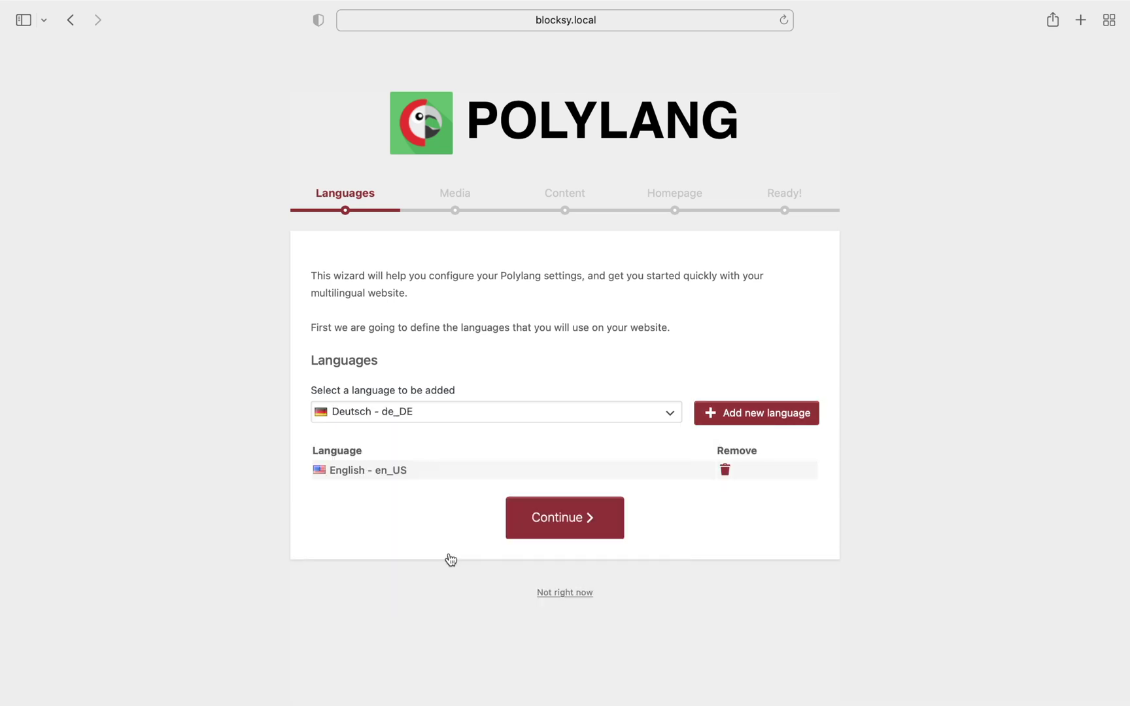
click(719, 413)
Add Français (fr_FR) as the third language and continue to the Media step
click(621, 418)
scroll(520, 499, down, 6)
scroll(522, 500, down, 4)
click(497, 470)
click(704, 422)
click(584, 561)
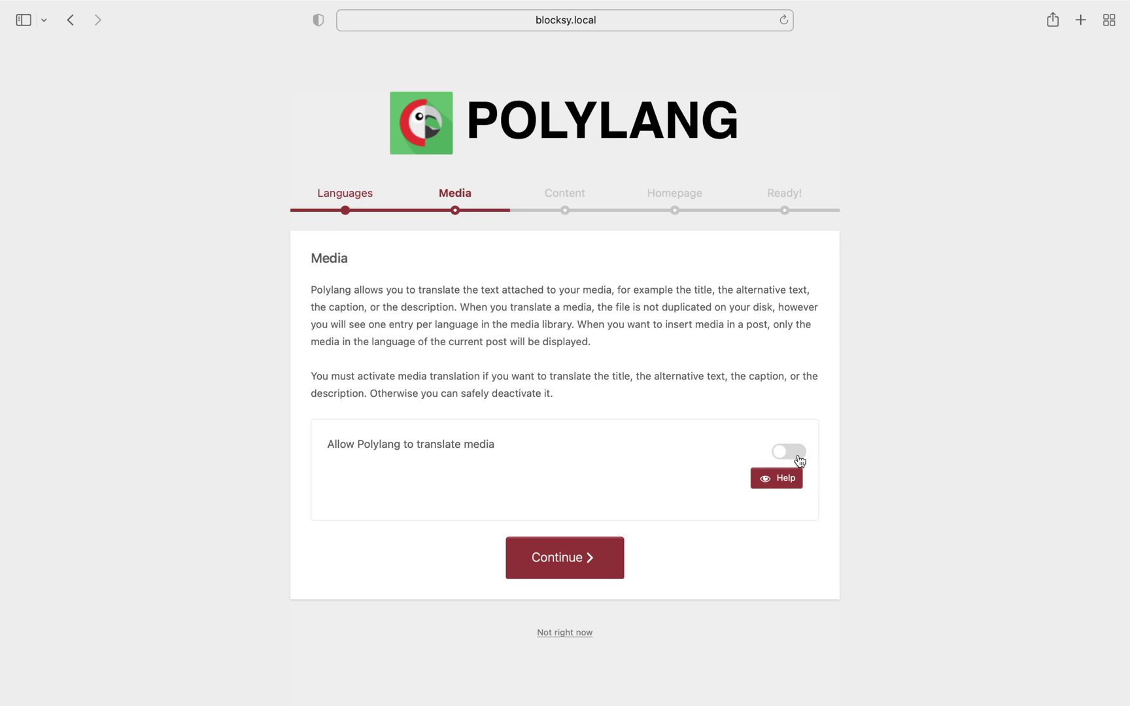
Leave media untranslated, assign existing content to English, prepare French and German homepages, then exit to the Dashboard
click(602, 575)
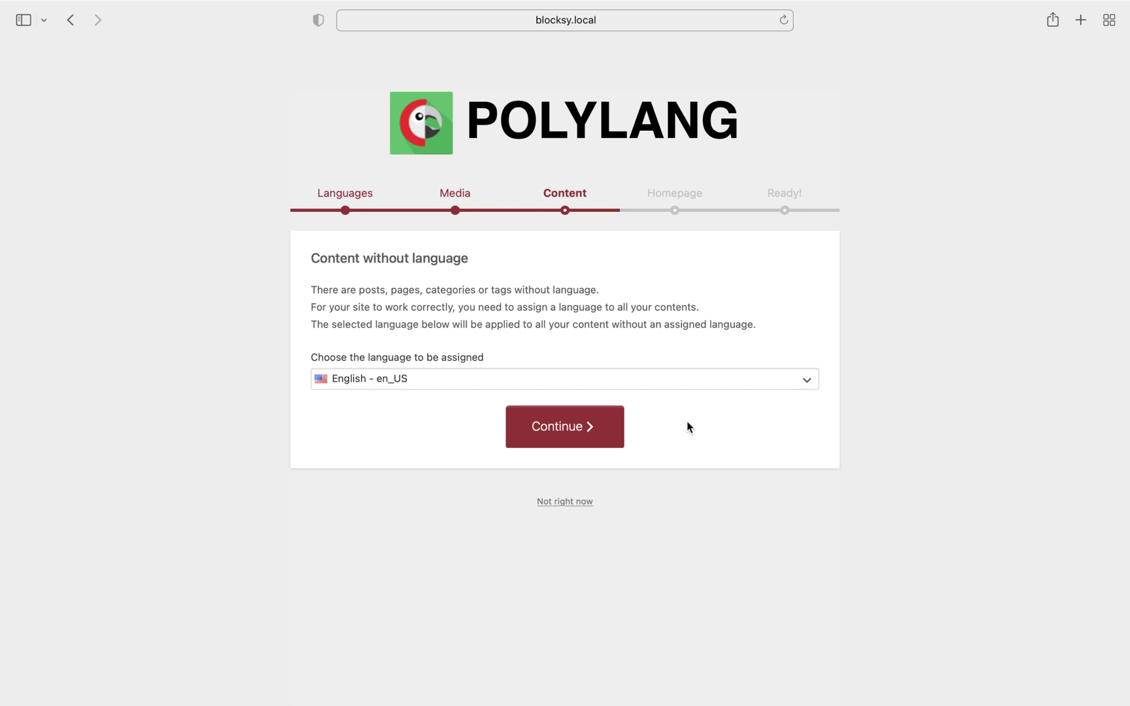
click(622, 437)
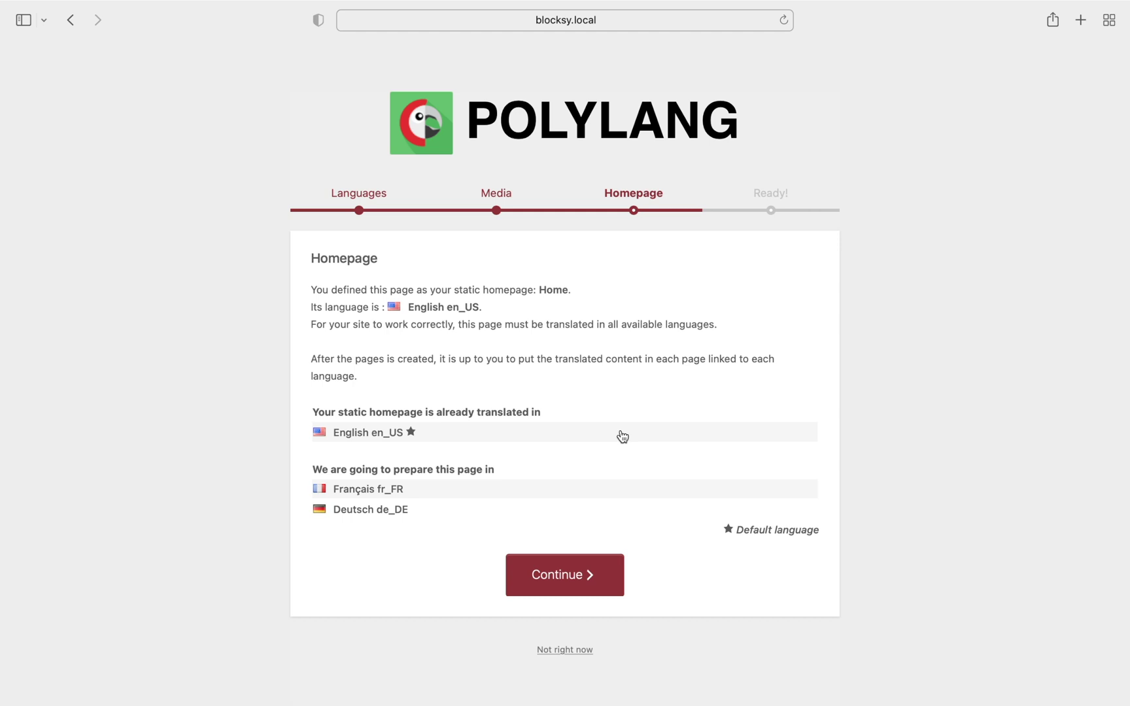
click(608, 592)
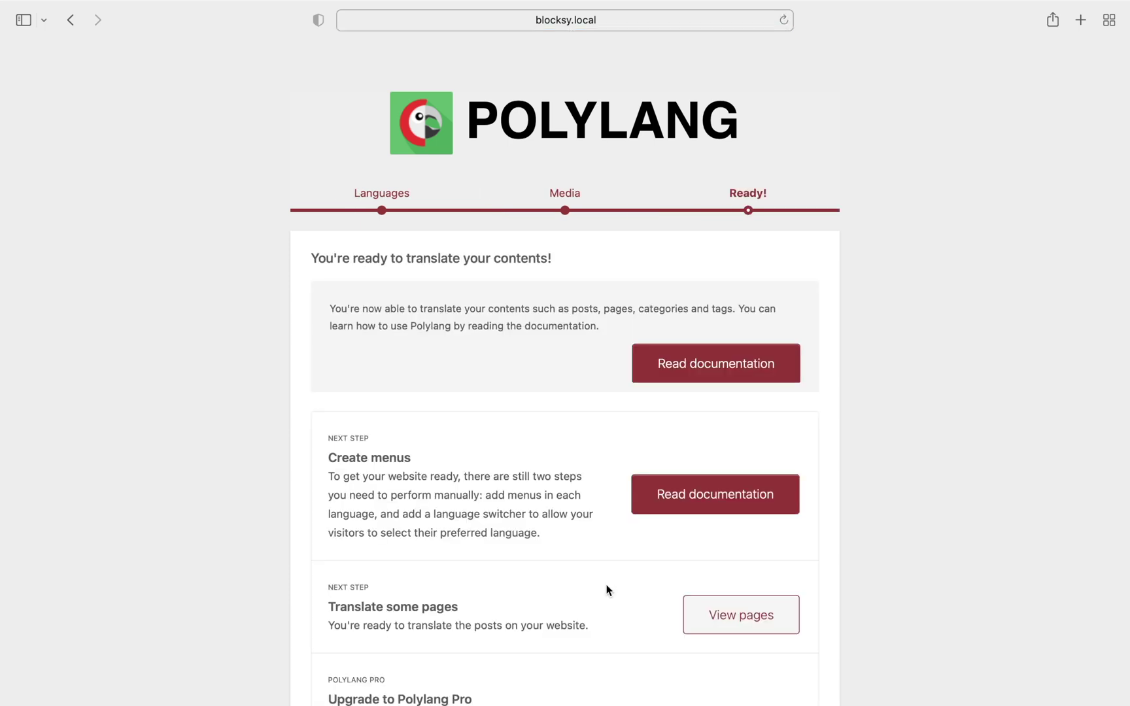
scroll(609, 591, down, 5)
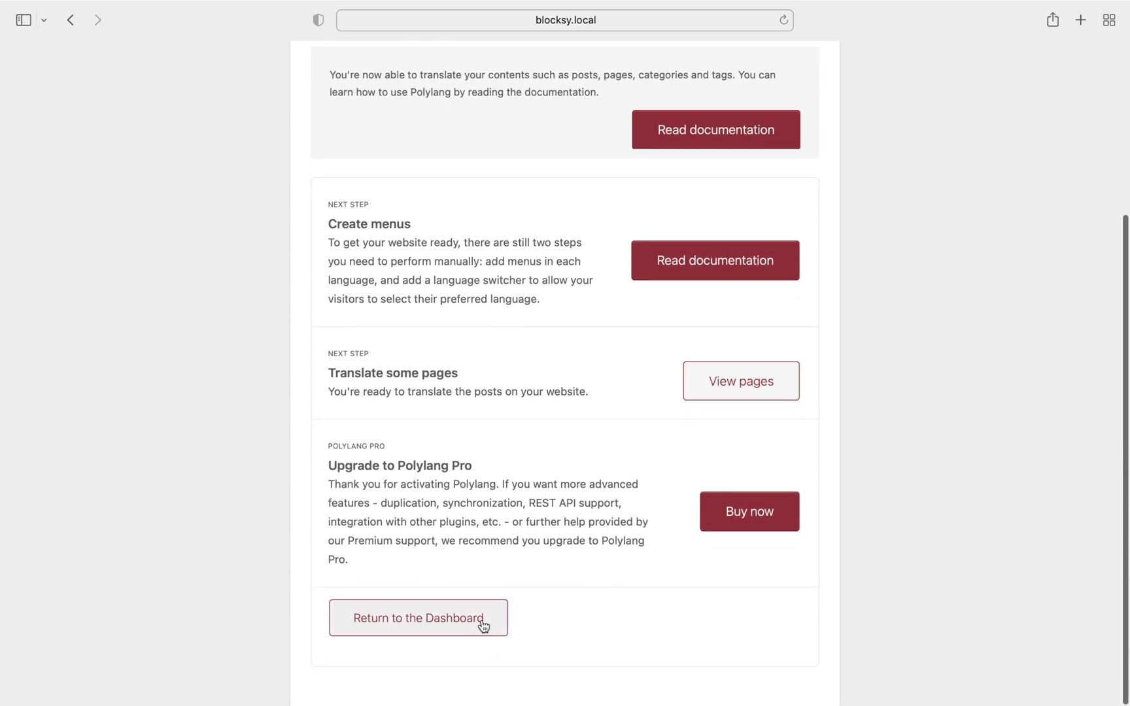
click(480, 624)
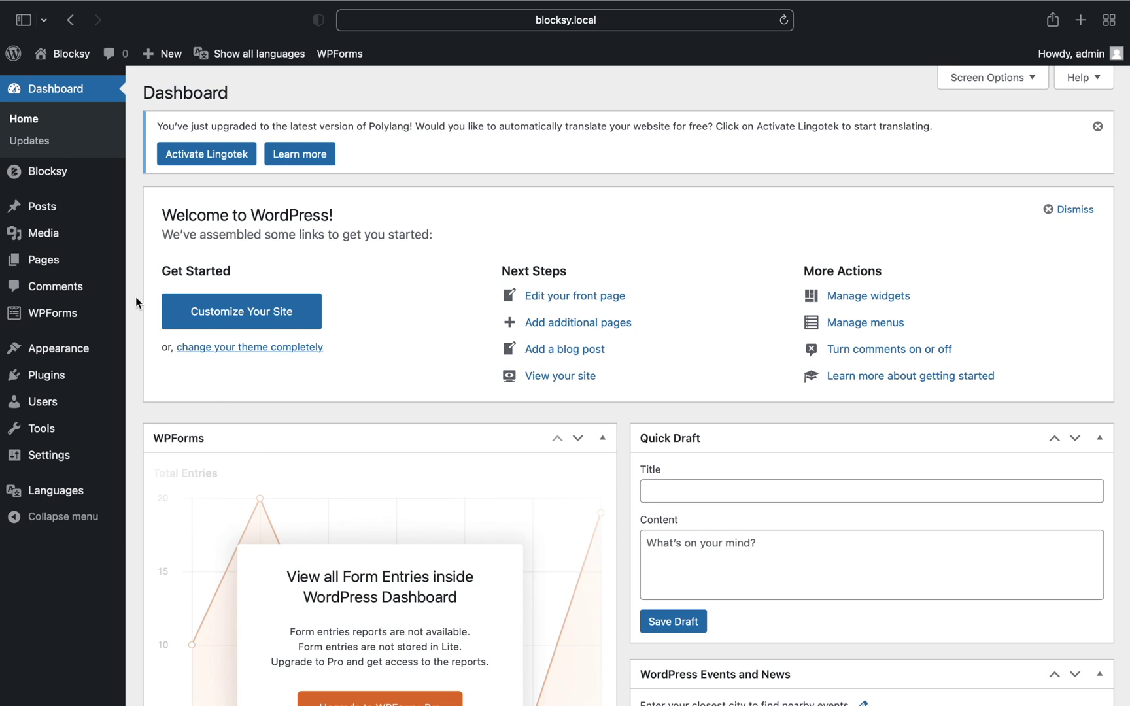
Review All Pages and its language columns for the Home – Deutsch and Home – Français pages
click(90, 261)
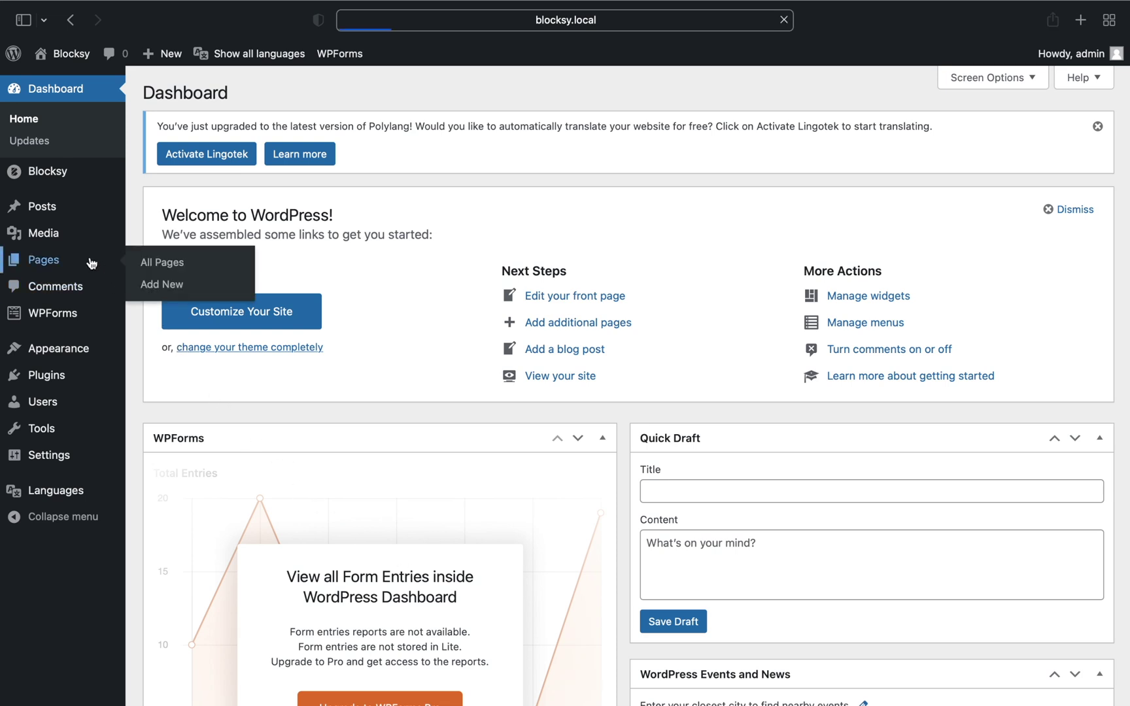
mouse_move(221, 262)
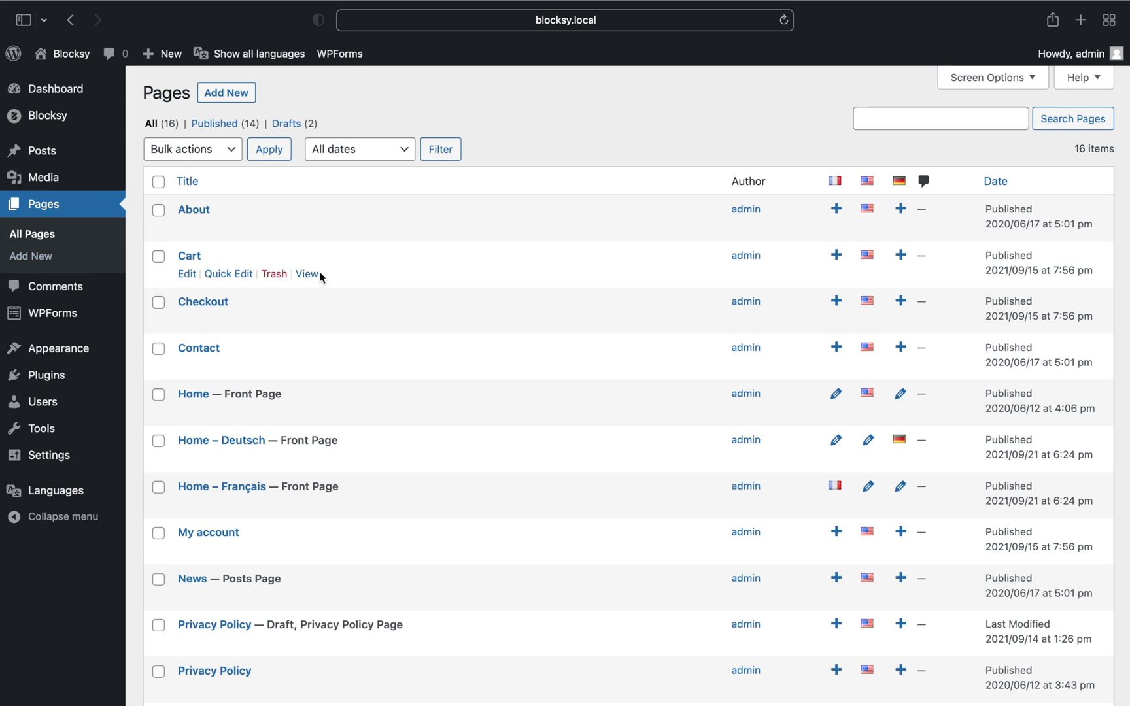
mouse_move(908, 230)
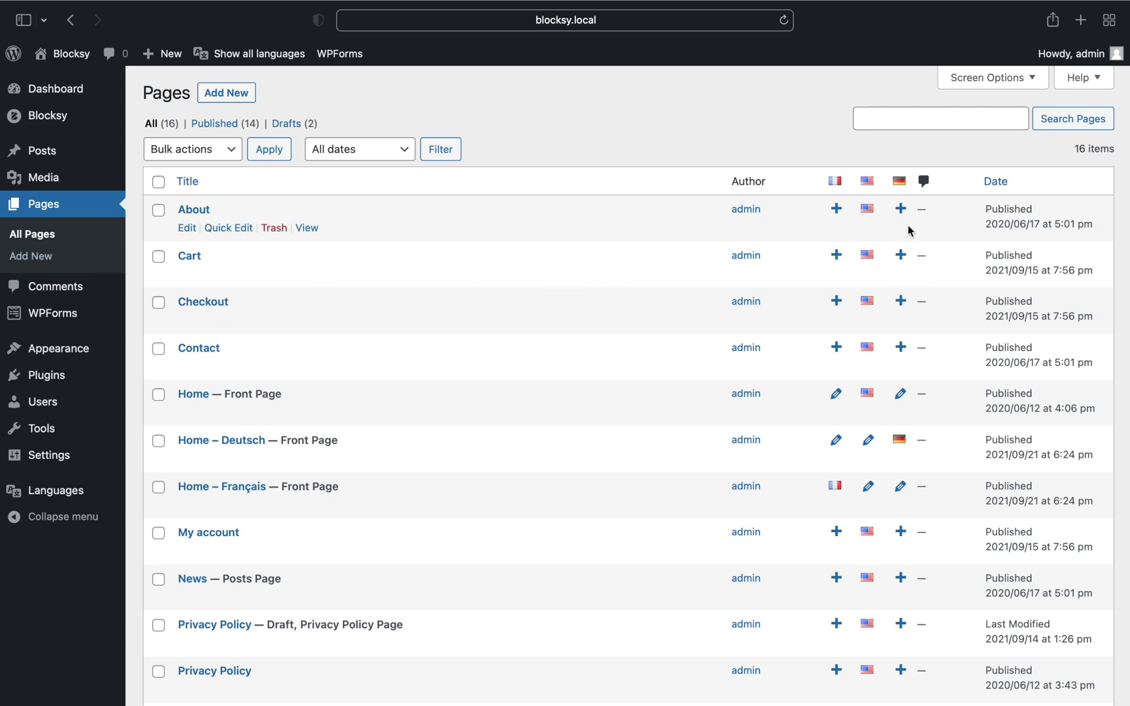
mouse_move(904, 411)
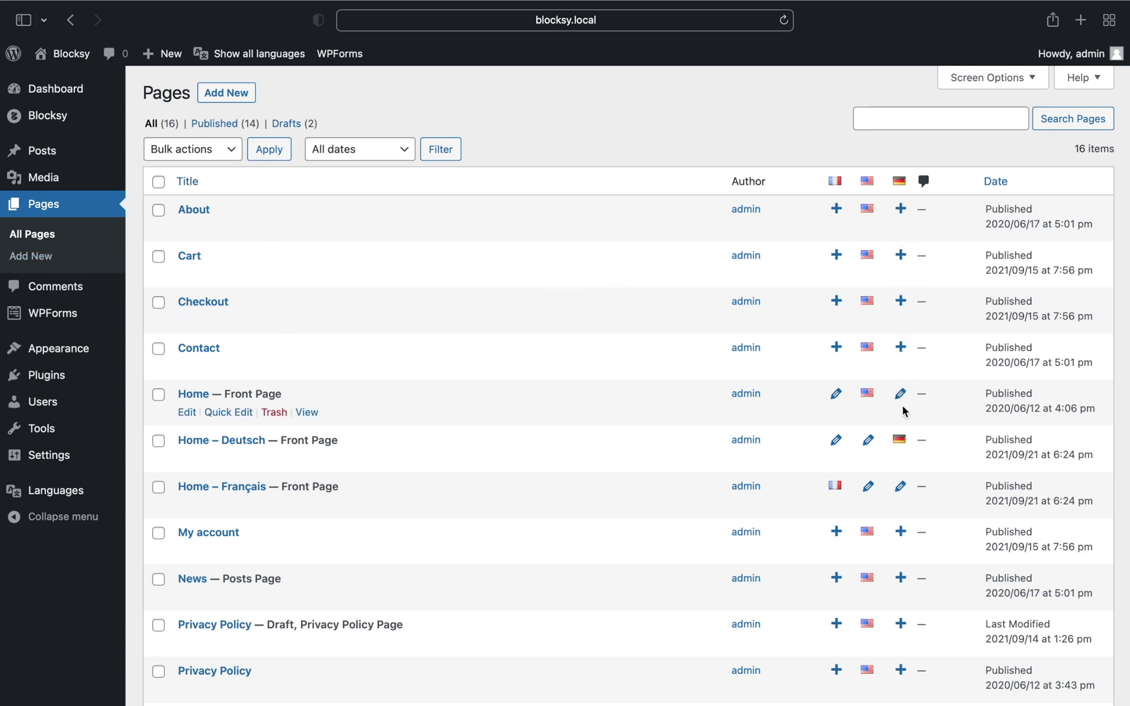
mouse_move(904, 535)
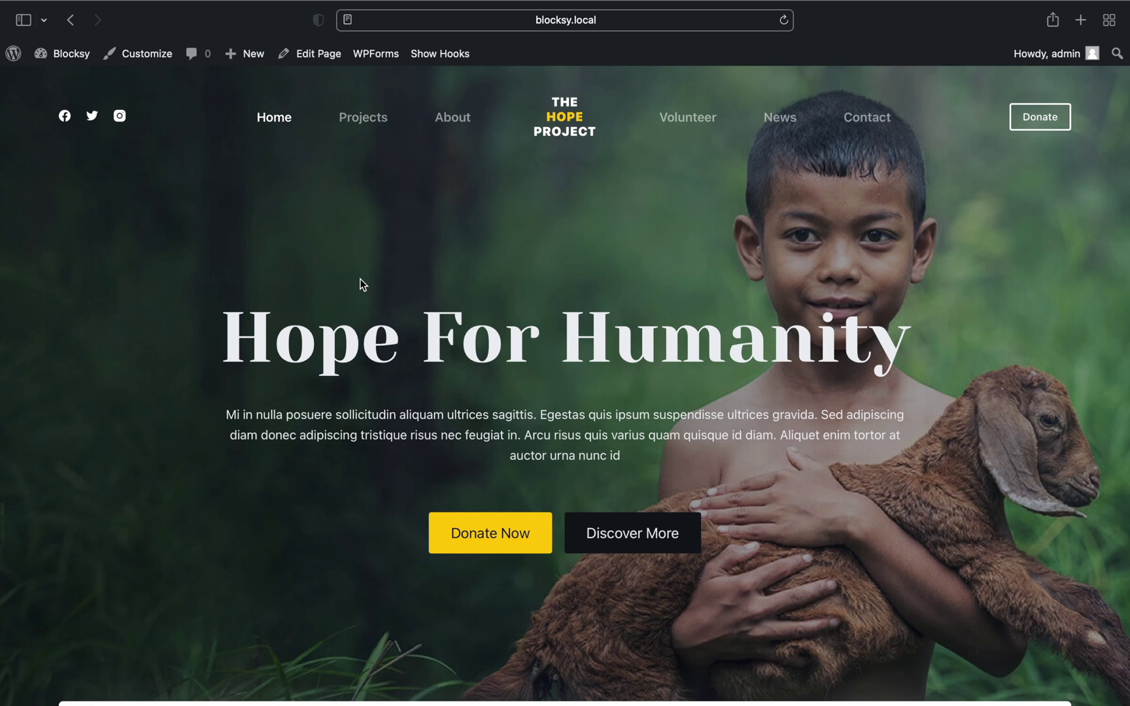
Place the Languages element in the header's top row, keeping the Flag + Short label style
click(143, 61)
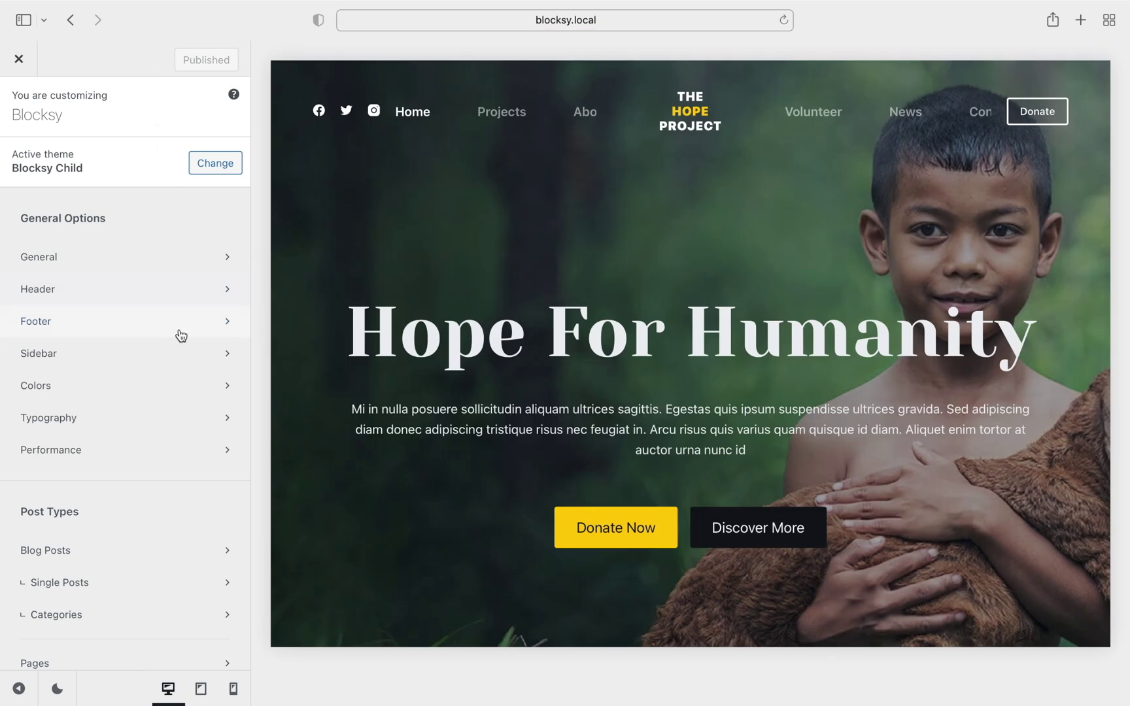
click(179, 301)
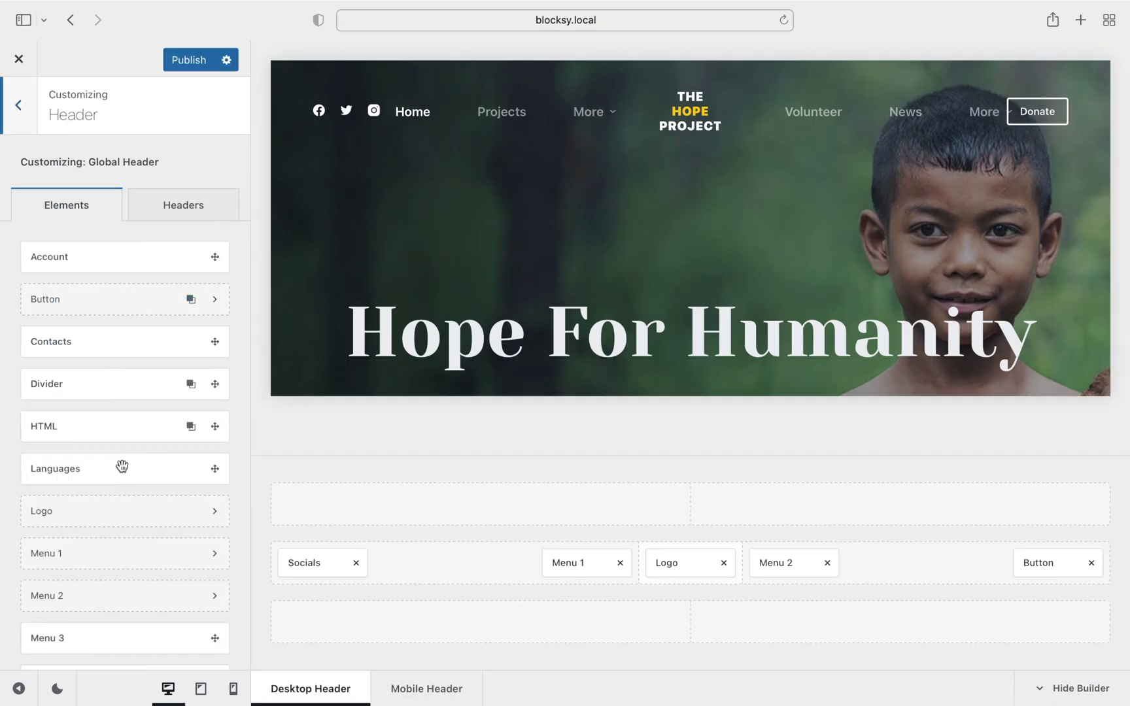
drag(122, 465, 314, 501)
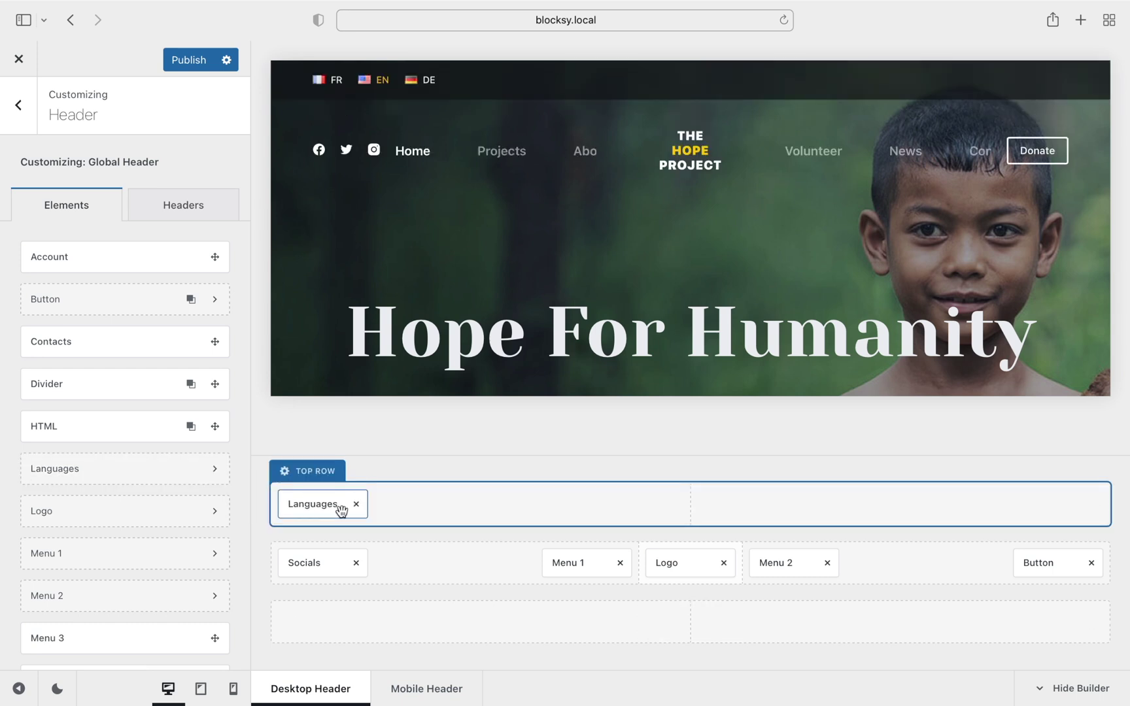
click(341, 511)
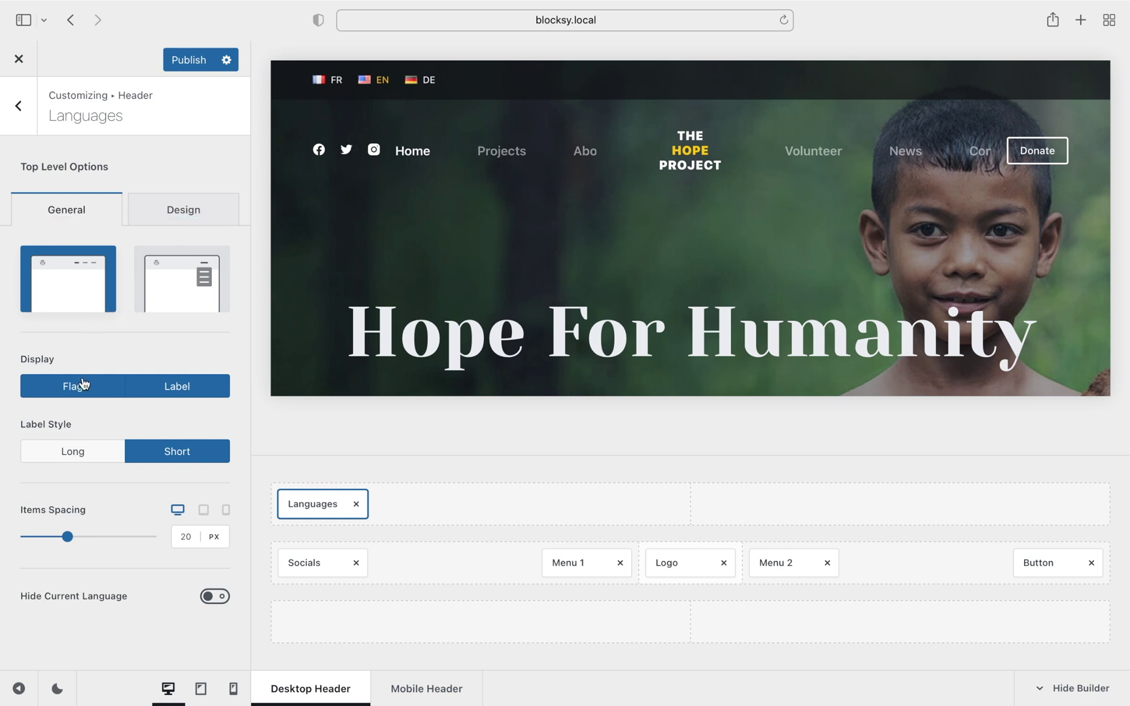
click(151, 452)
click(19, 128)
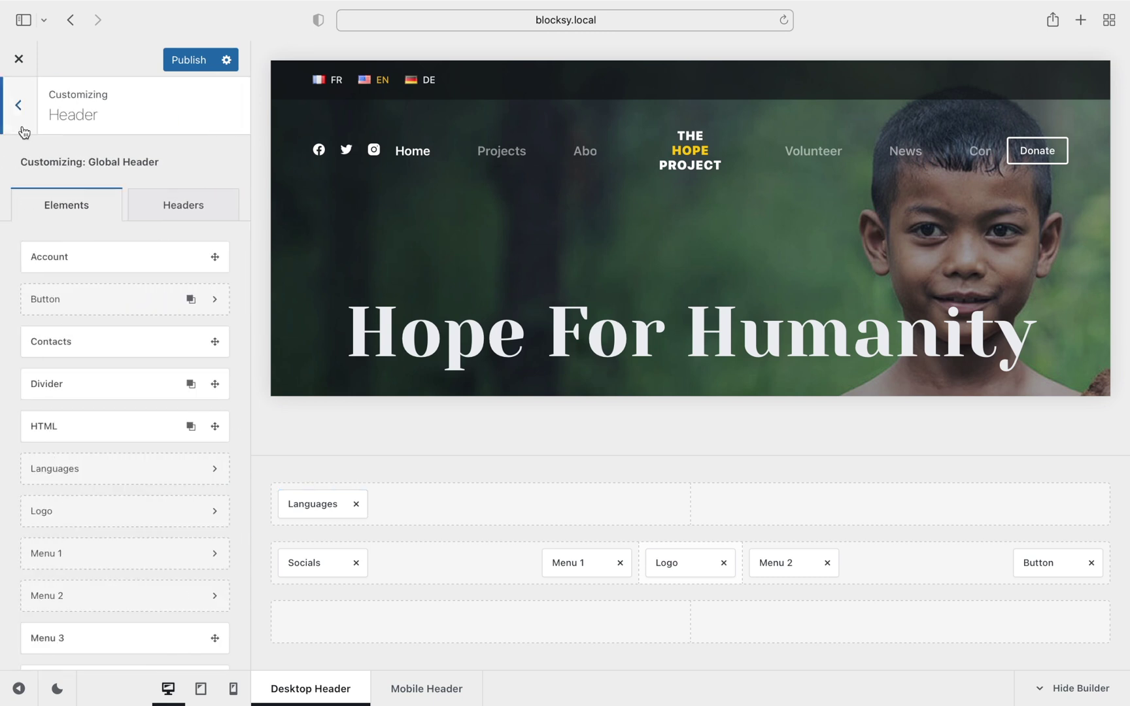
Create a new header named 'German Header', copying elements and styles from the Global Header
click(145, 213)
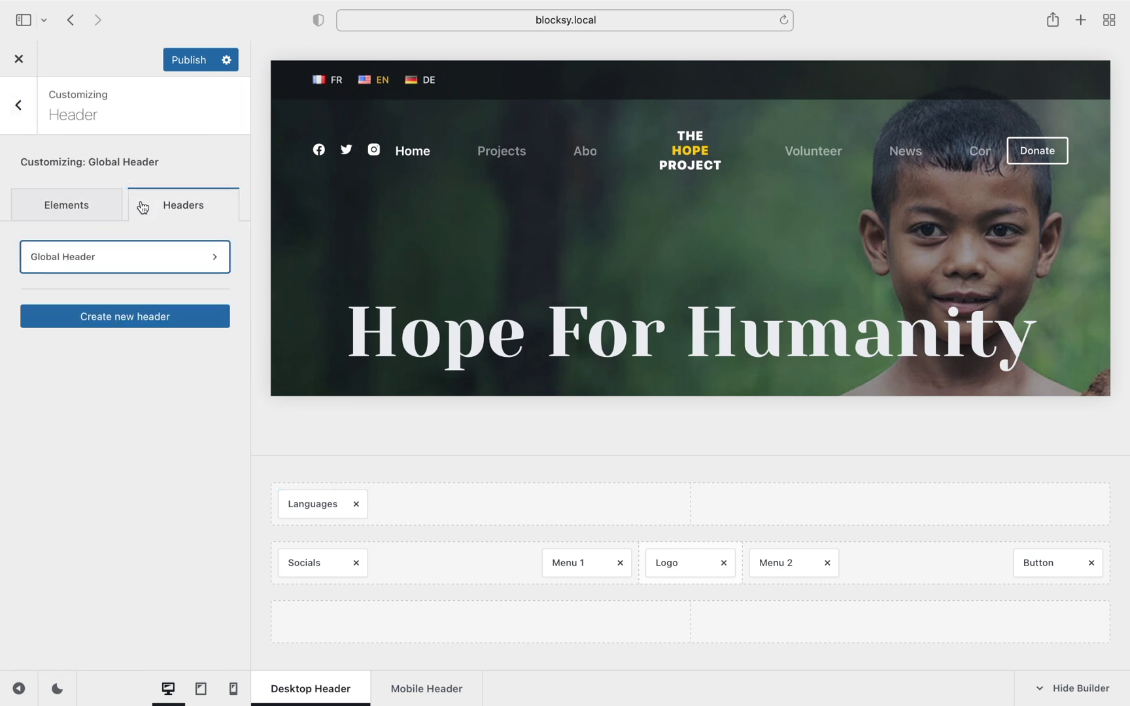
click(182, 315)
click(371, 363)
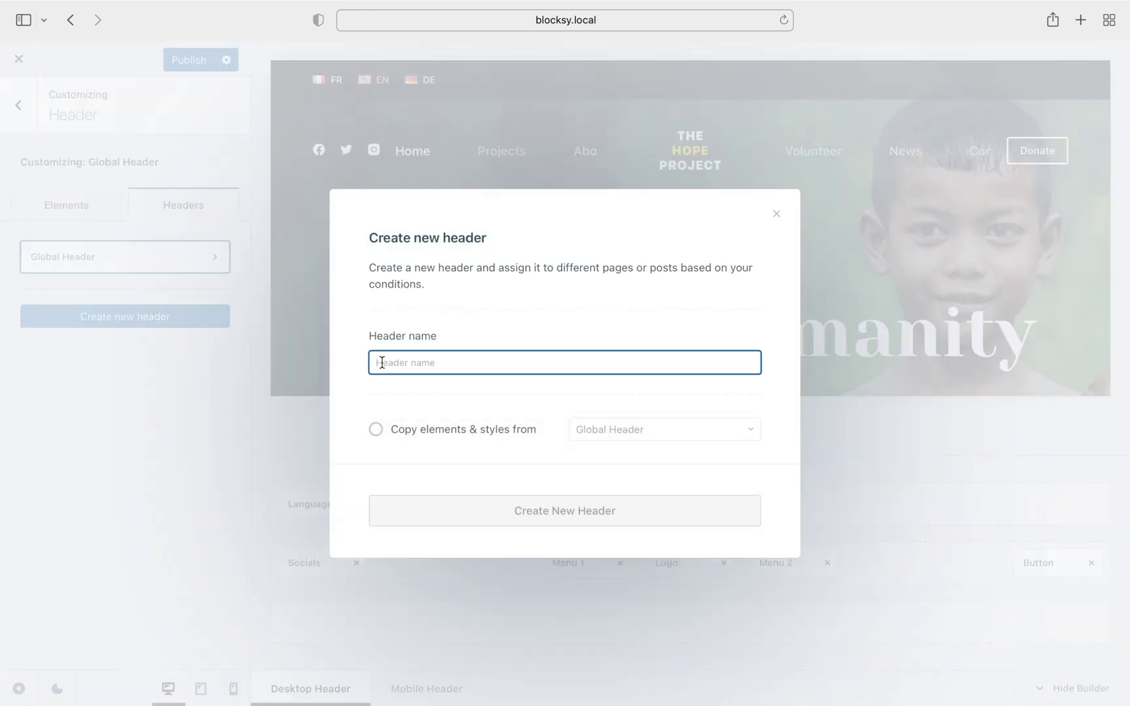
text(German Header)
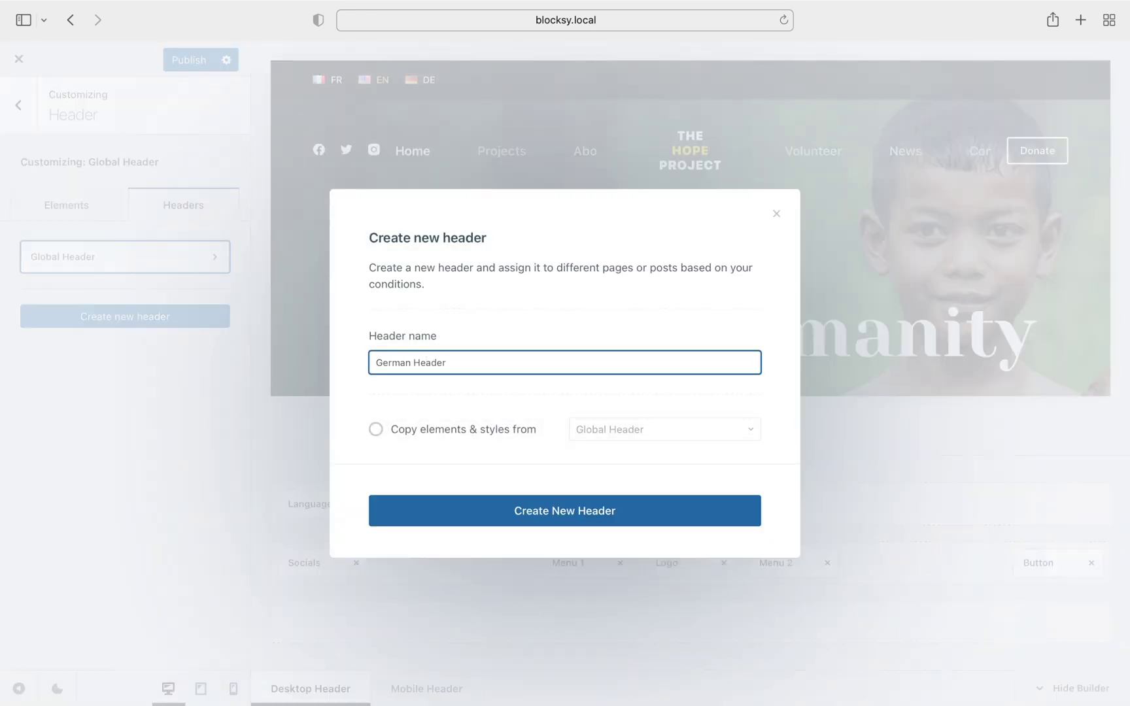
click(376, 432)
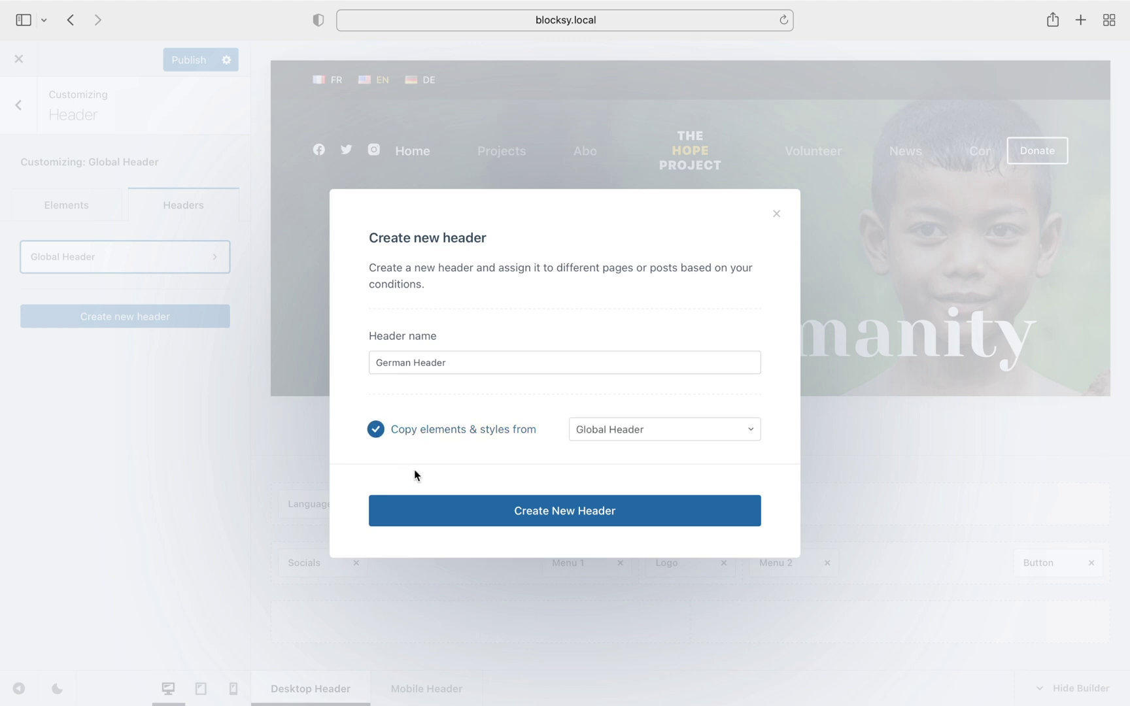
click(445, 507)
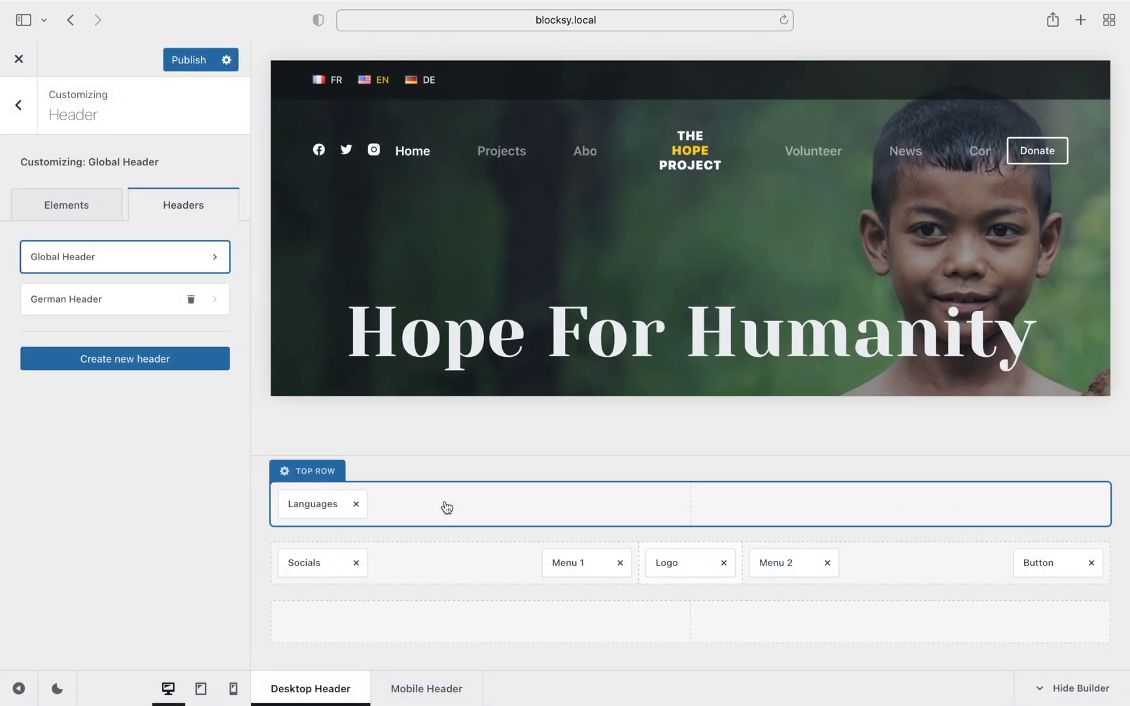
Give the German Header an Include condition for Current Language: Deutsch and save it
click(168, 316)
click(167, 316)
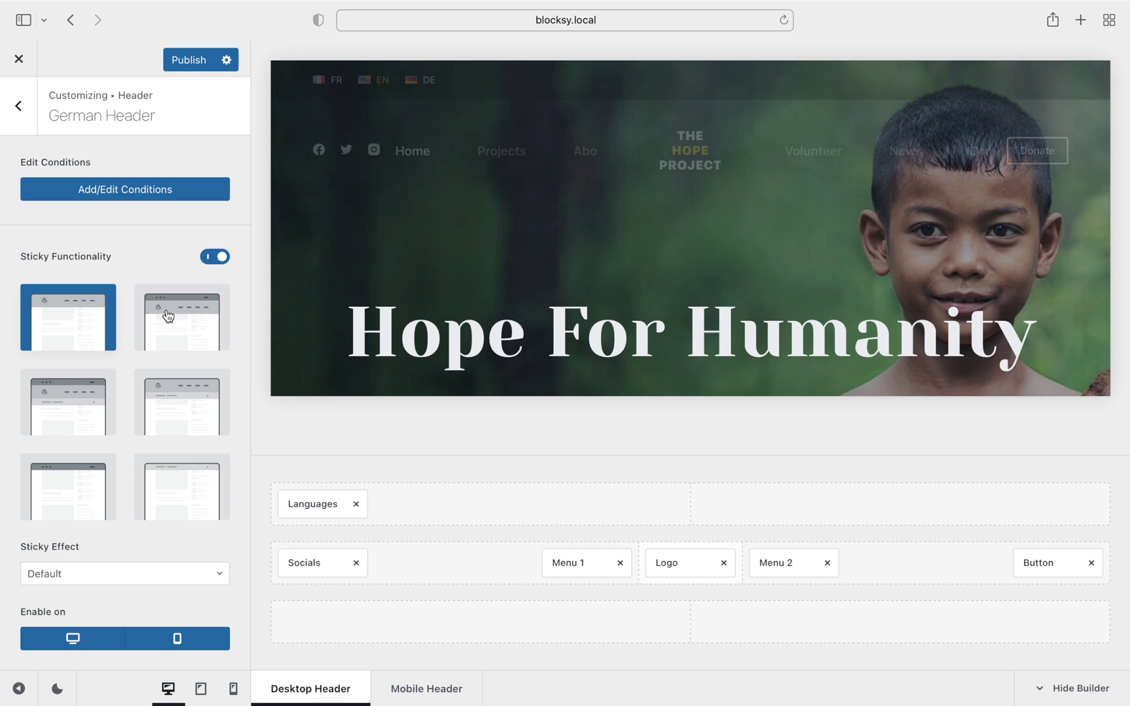
click(178, 199)
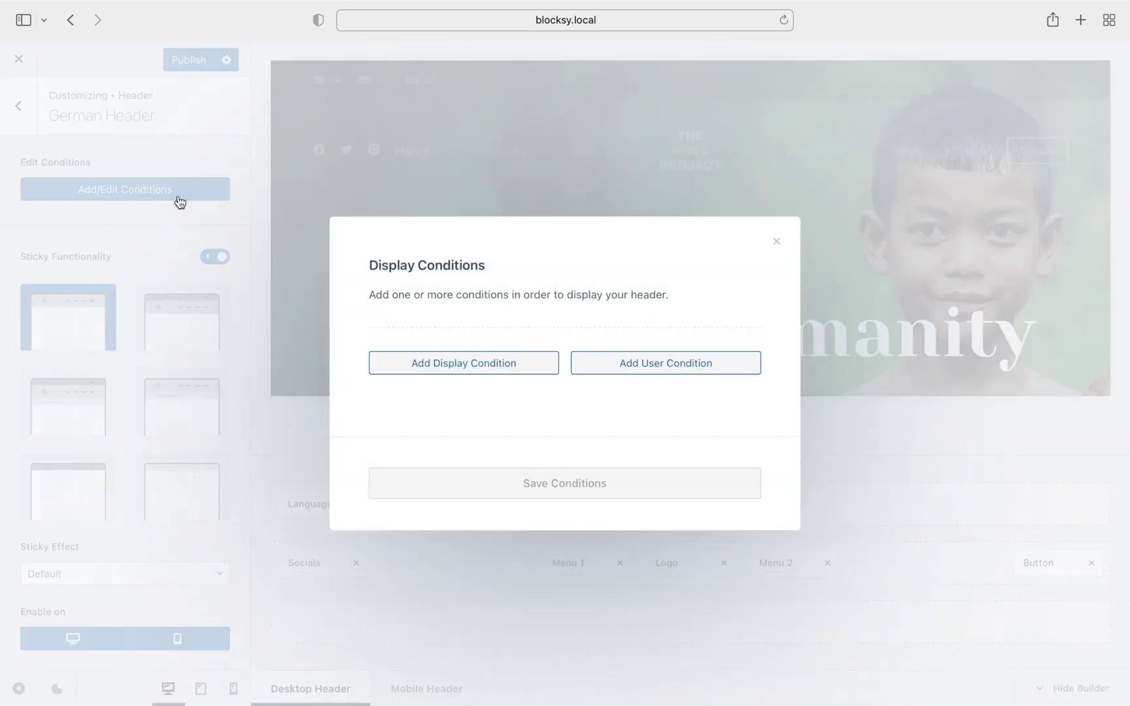
click(403, 363)
click(543, 364)
scroll(613, 490, down, 10)
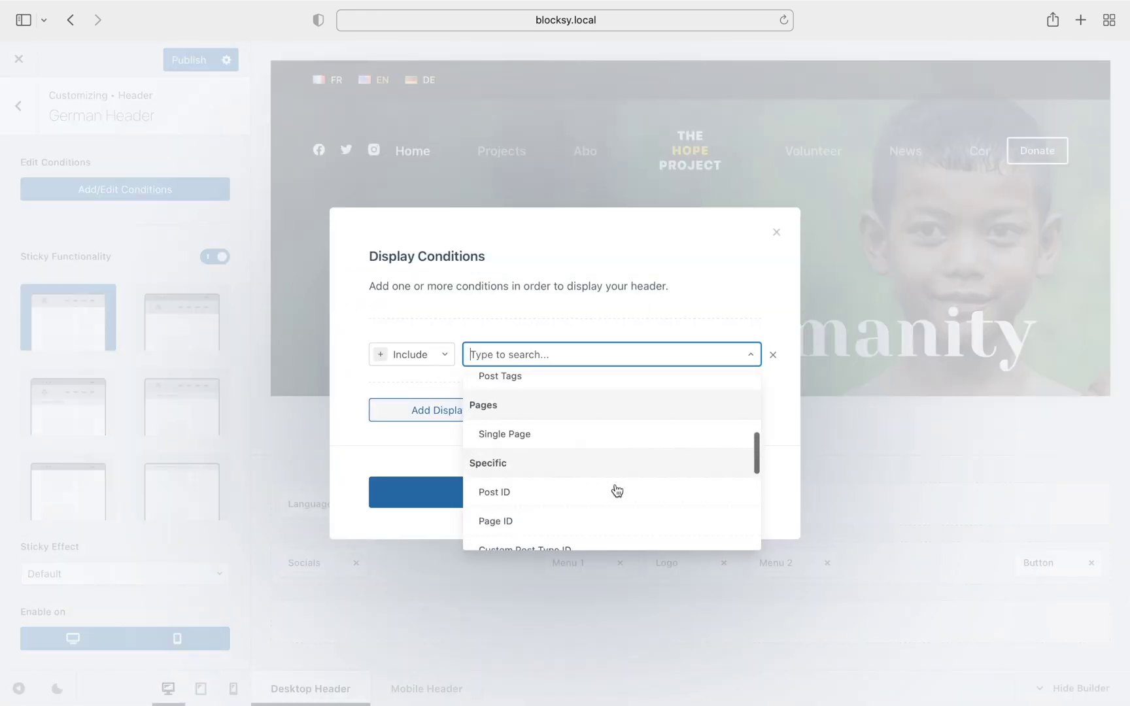
click(613, 534)
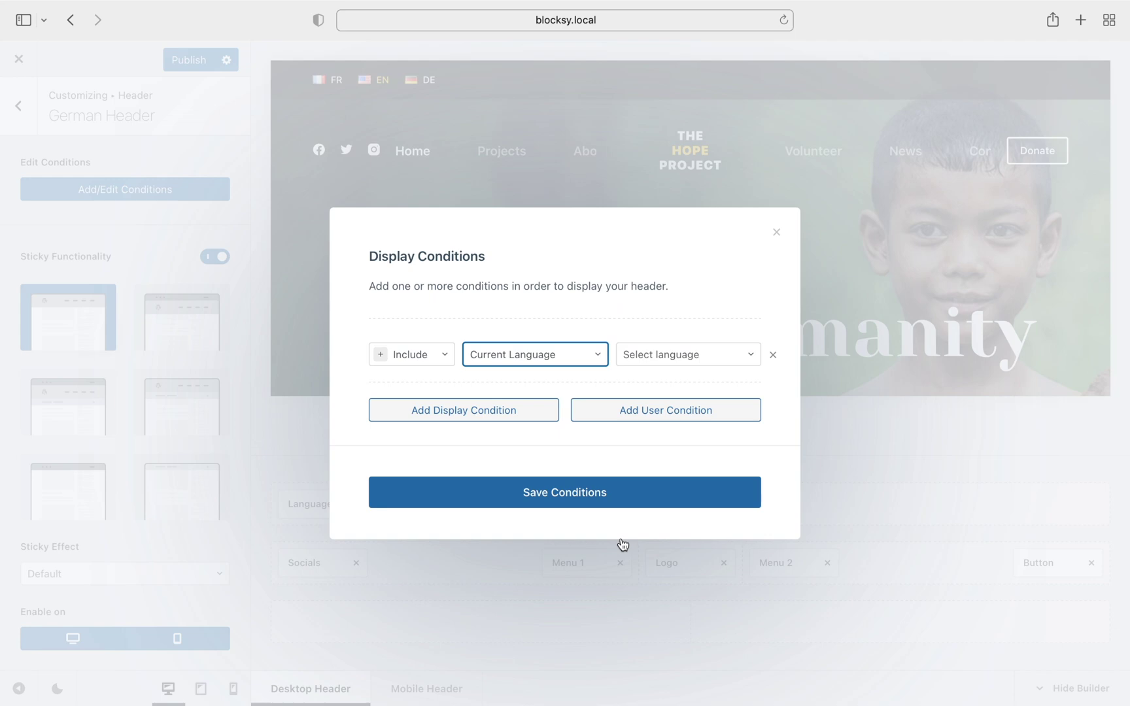
click(709, 361)
click(670, 443)
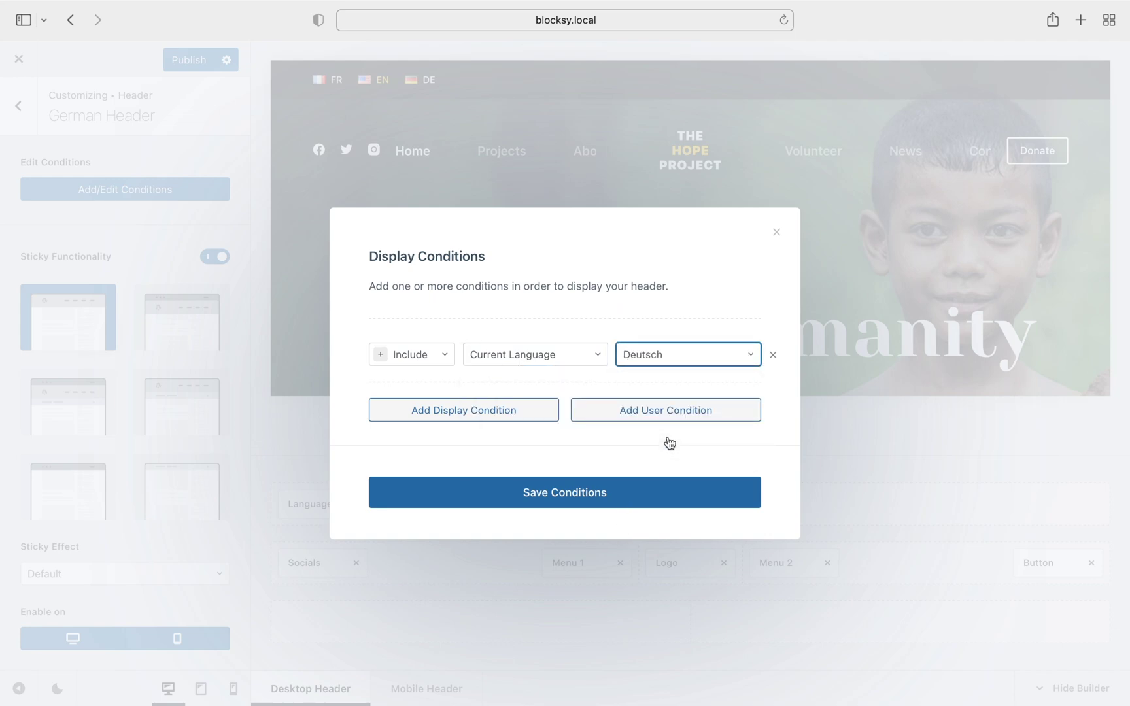
click(676, 492)
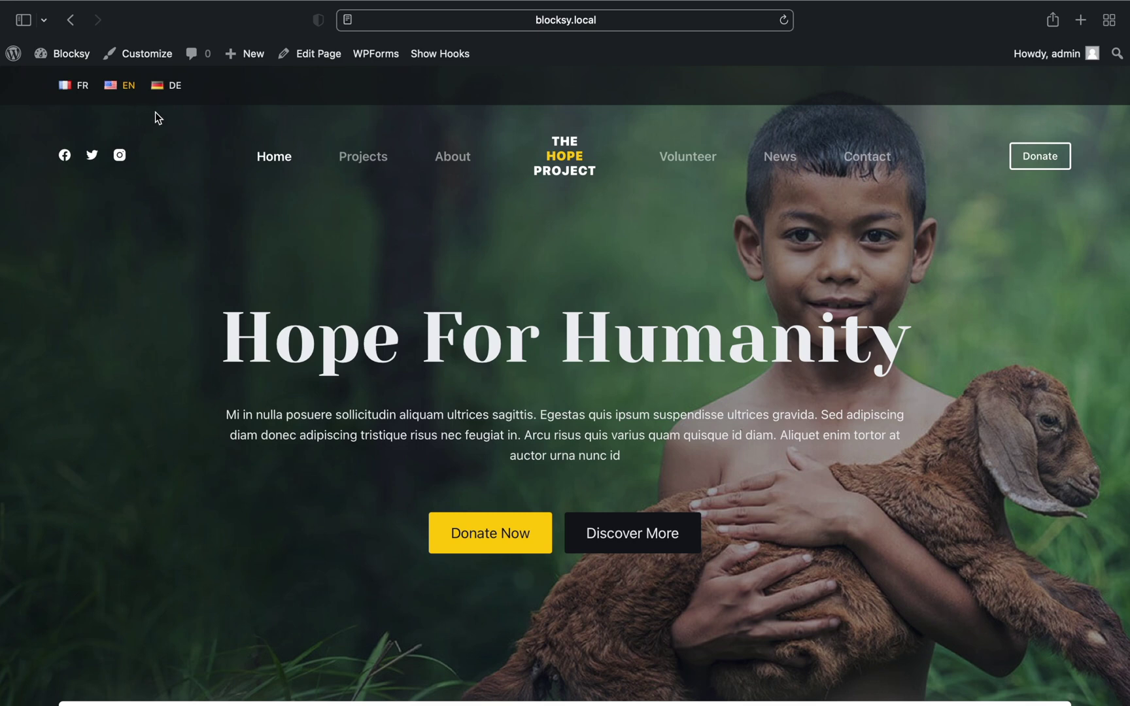
Choose the DE flag in the header's language switcher to load the German homepage
click(174, 86)
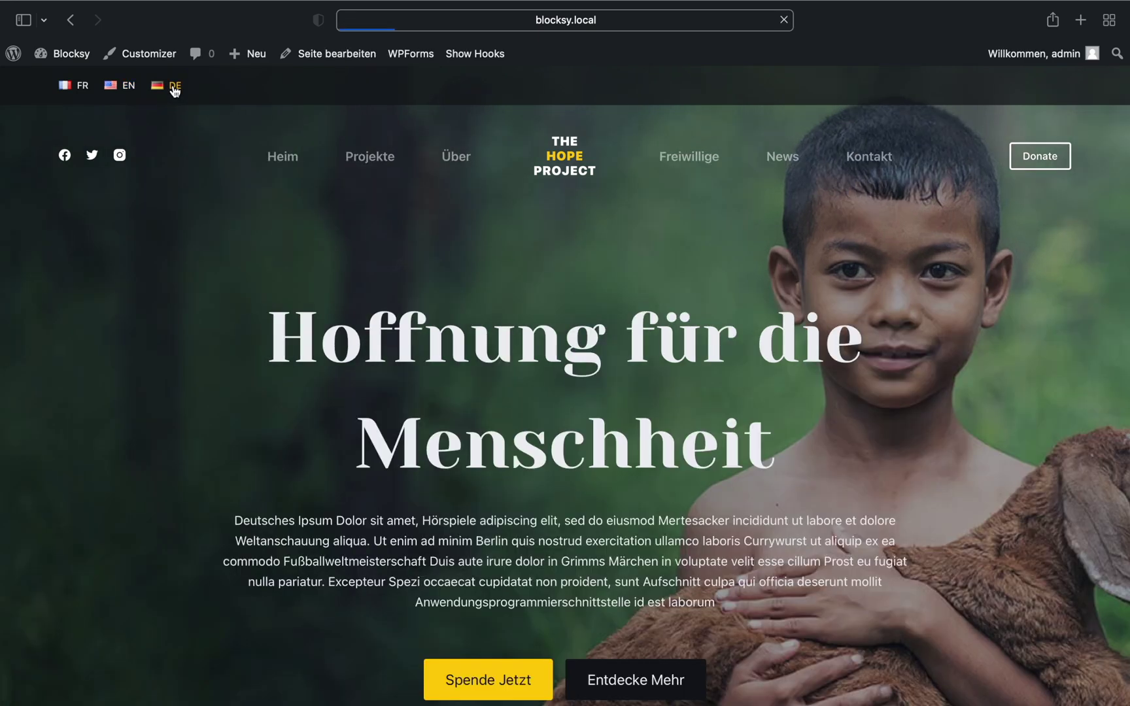